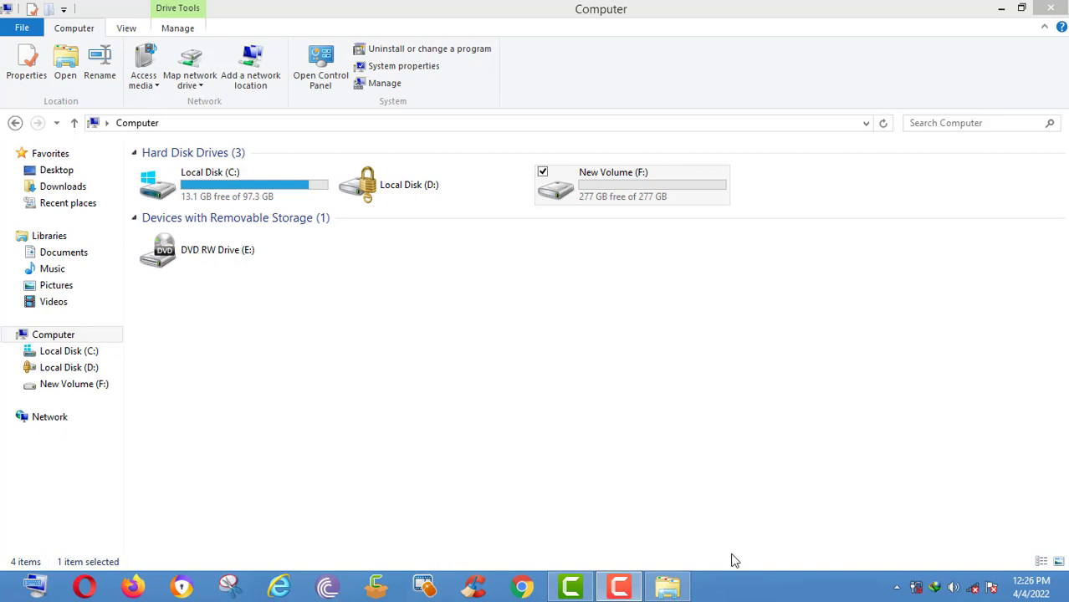
Start turning on BitLocker for the New Volume (F:) drive.
right_click(637, 203)
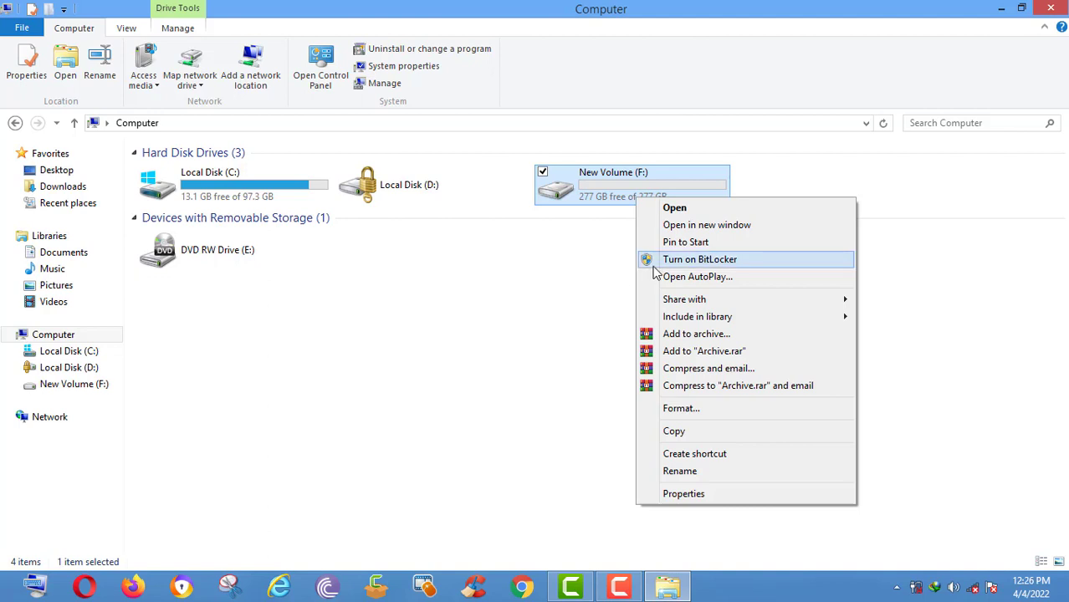
click(574, 249)
click(573, 249)
right_click(591, 192)
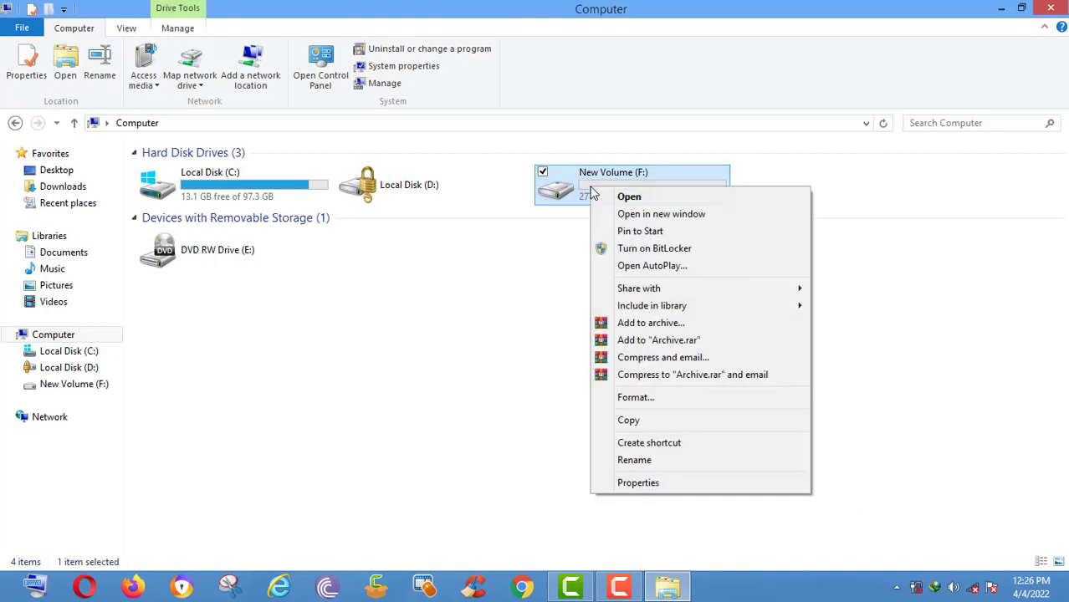
click(662, 248)
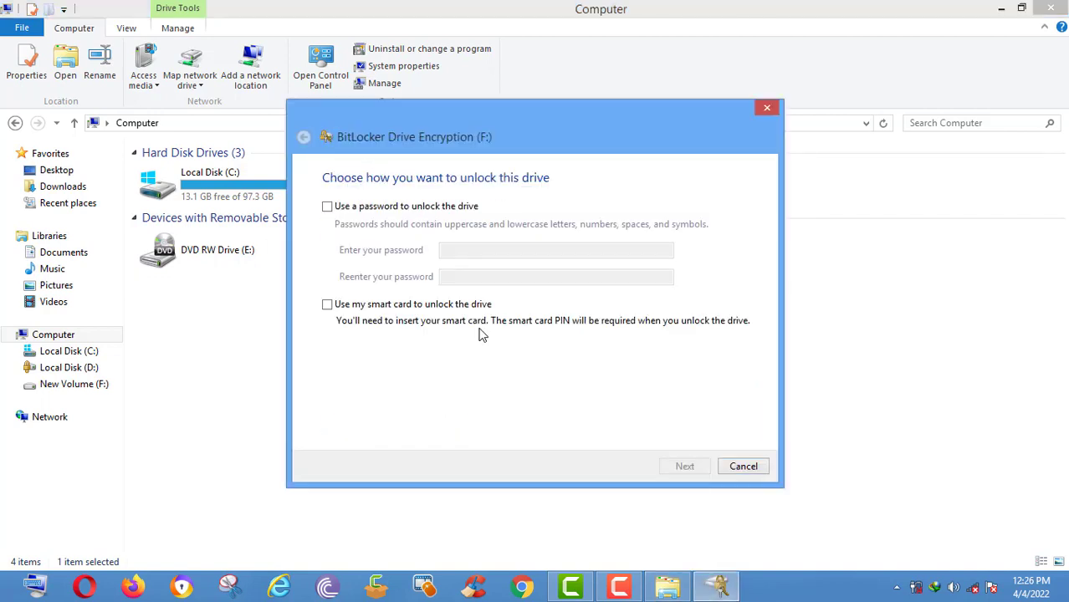
Choose to unlock the drive with a password, enter and re-enter the drive password, and continue to the recovery key options.
click(327, 206)
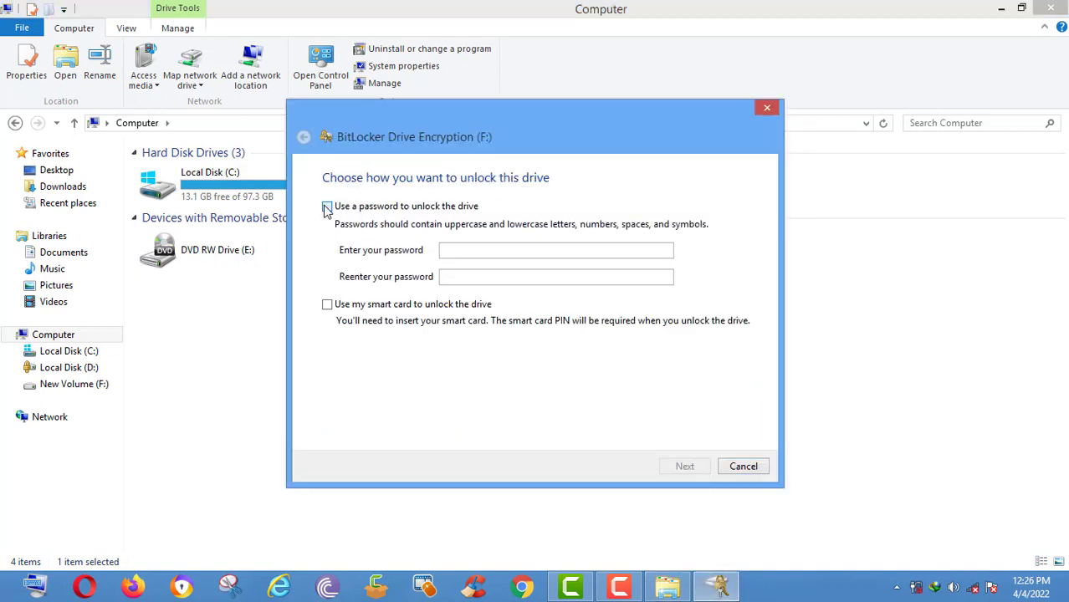
click(458, 249)
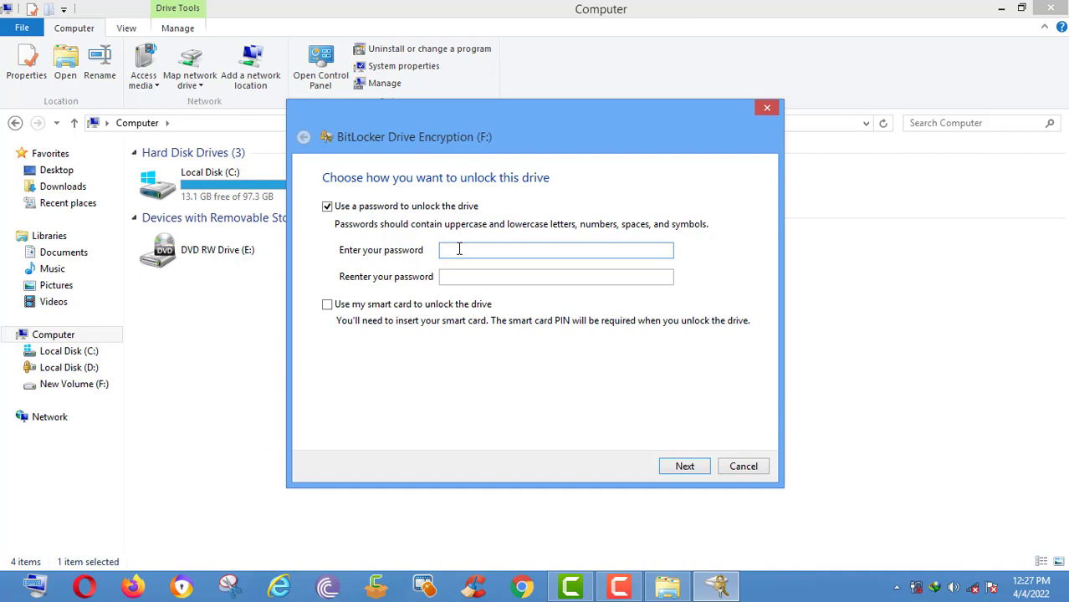
key(Caps_Lock)
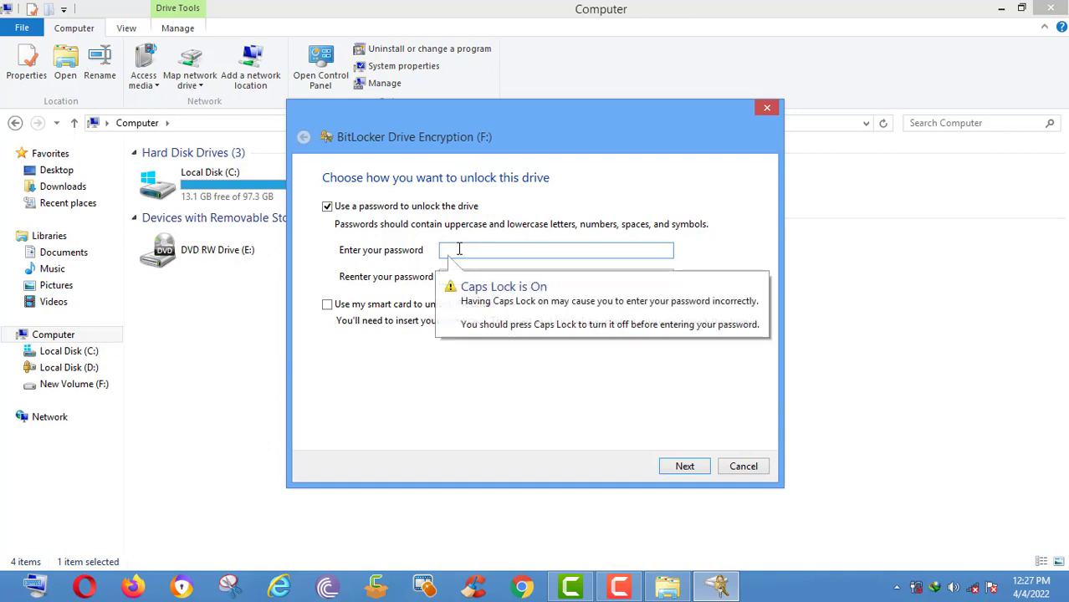
text(••)
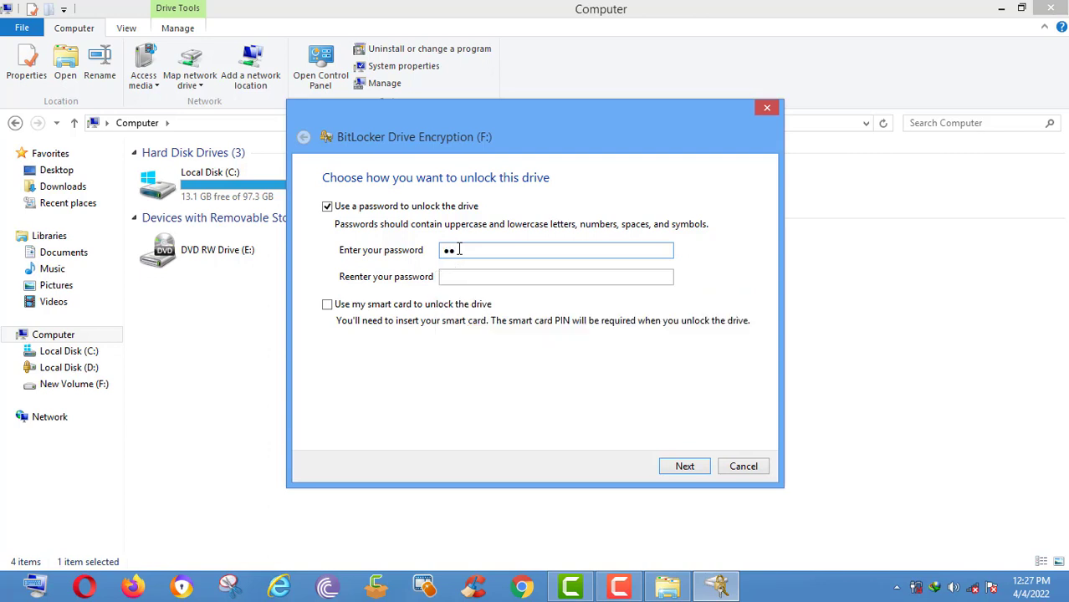
key(BackSpace)
key(BackSpace)
key(Caps_Lock)
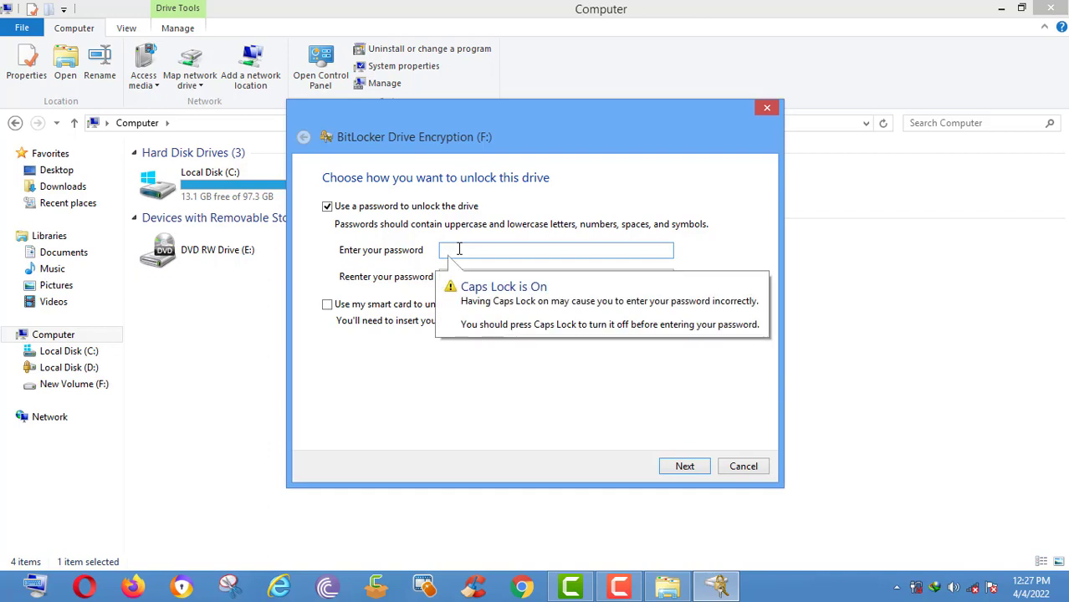
text(•••)
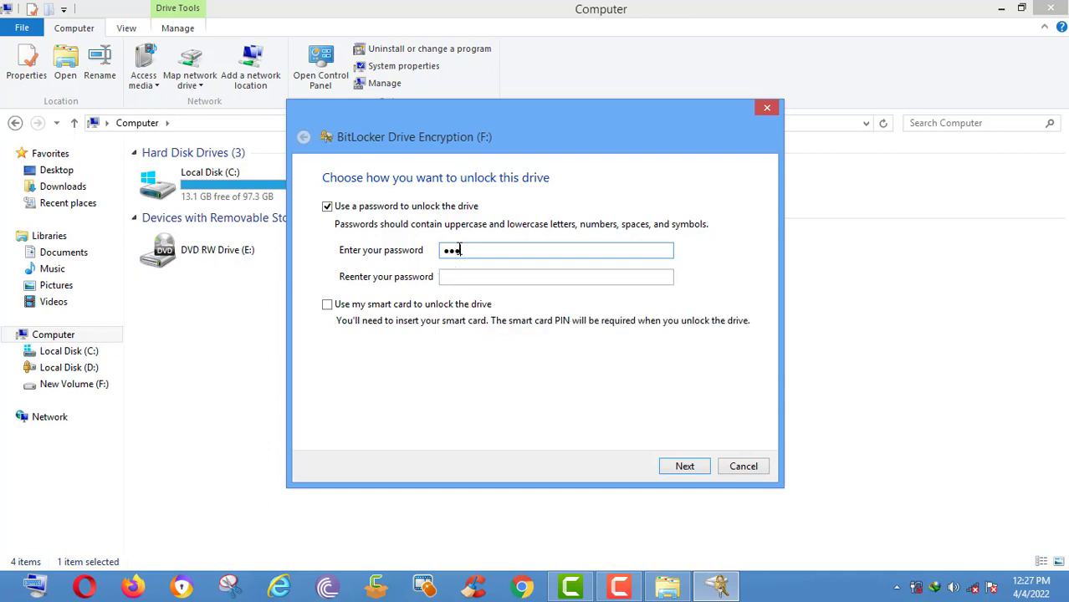
text(••••••••••)
key(Tab)
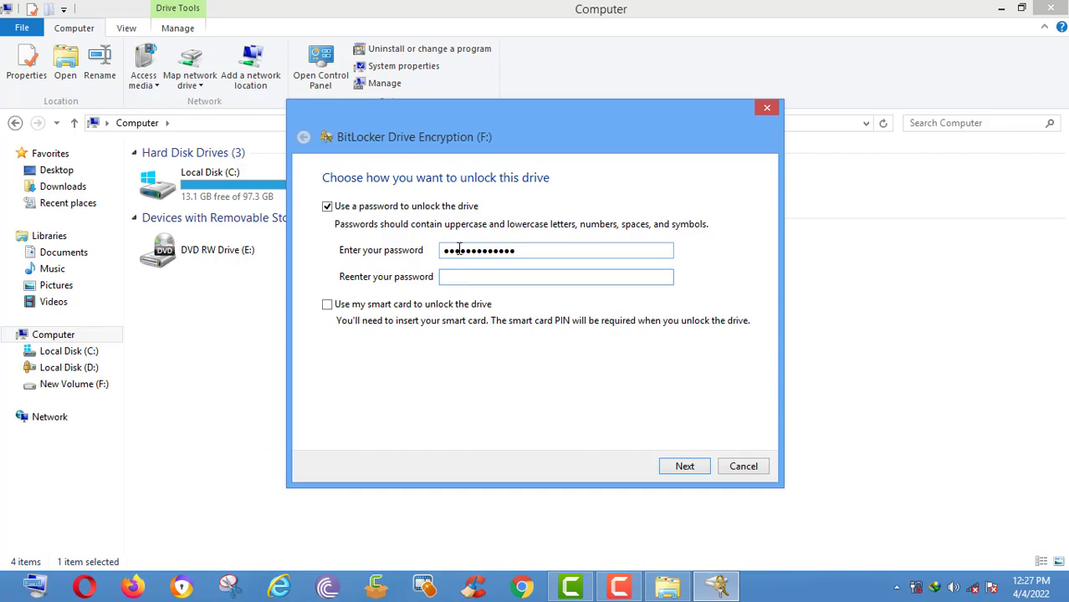
key(Caps_Lock)
text(•••••••••••••)
key(Return)
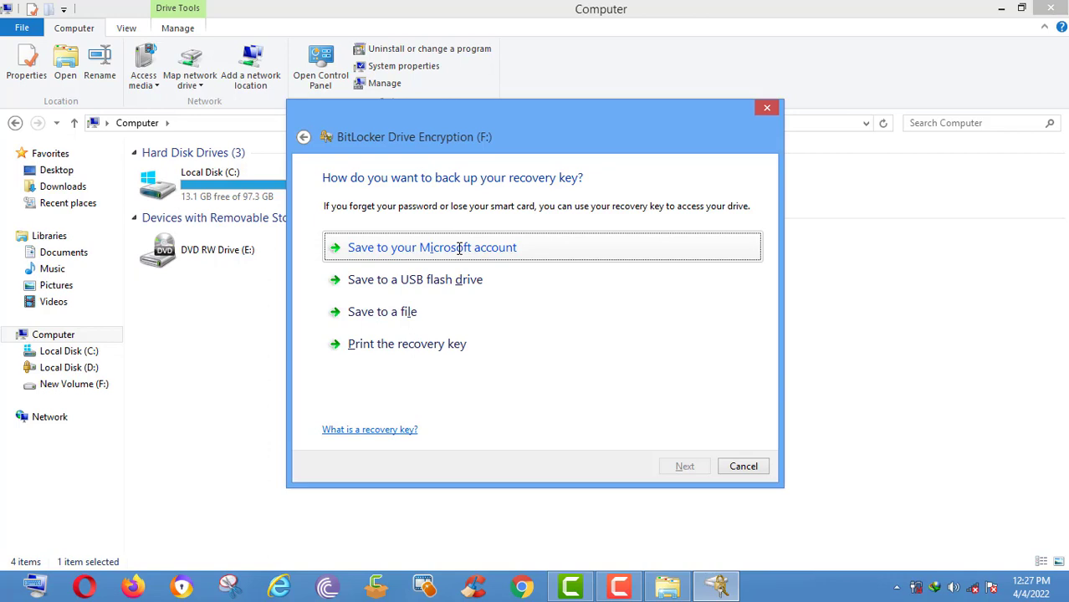
Save the recovery key as a text file on the Desktop, agree to keep it on this PC, and continue.
click(380, 321)
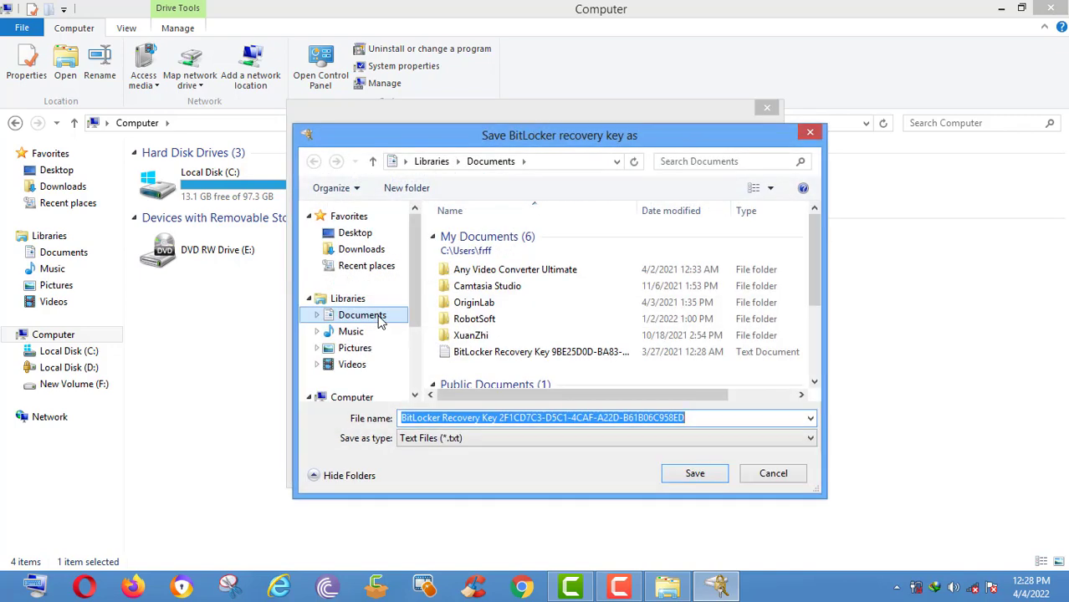
click(359, 235)
click(684, 473)
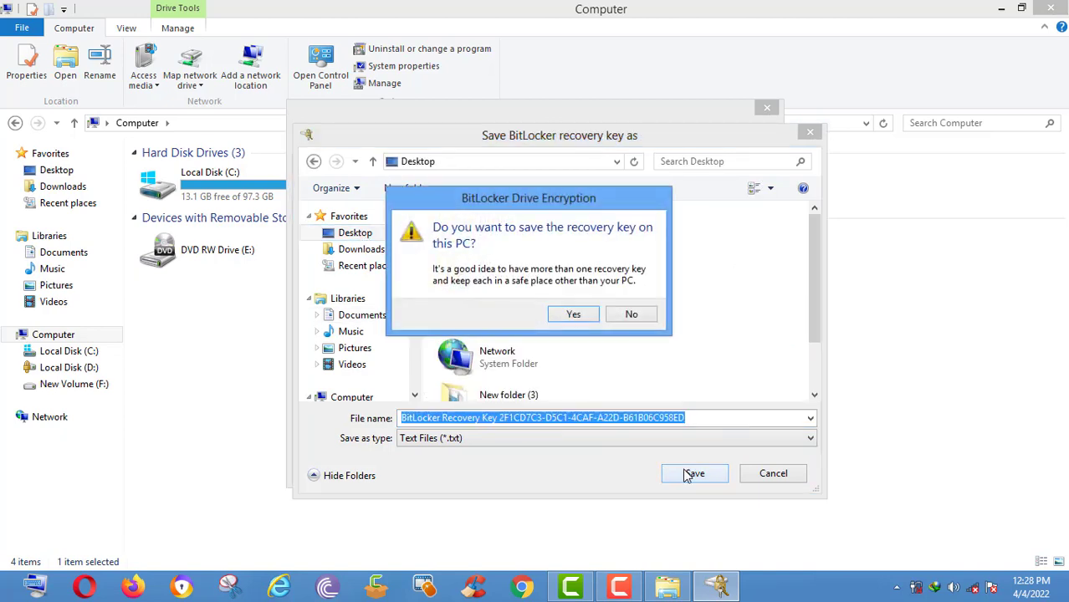
click(584, 317)
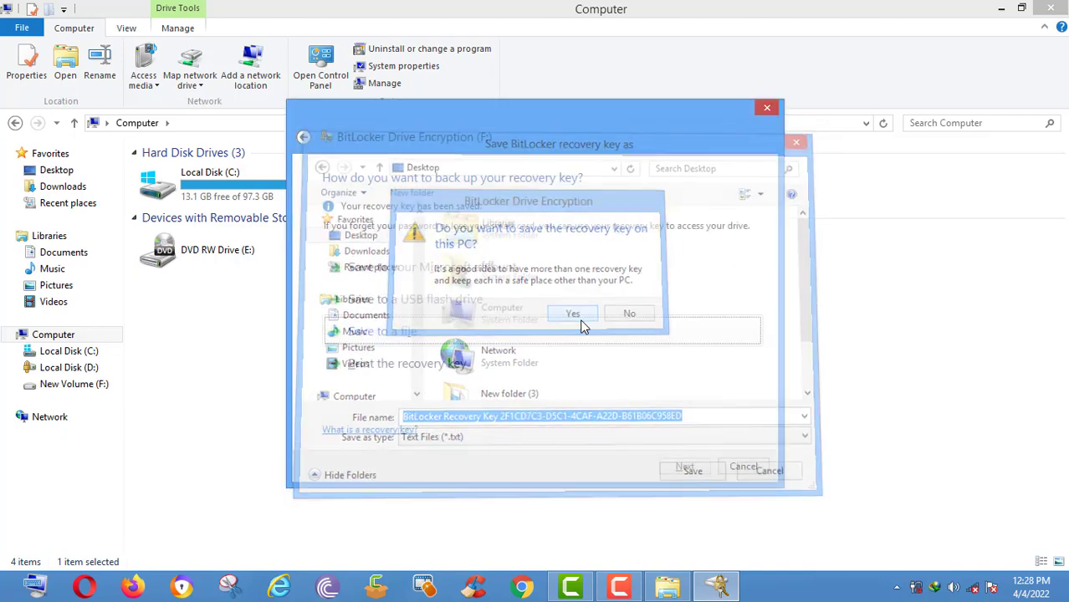
click(694, 470)
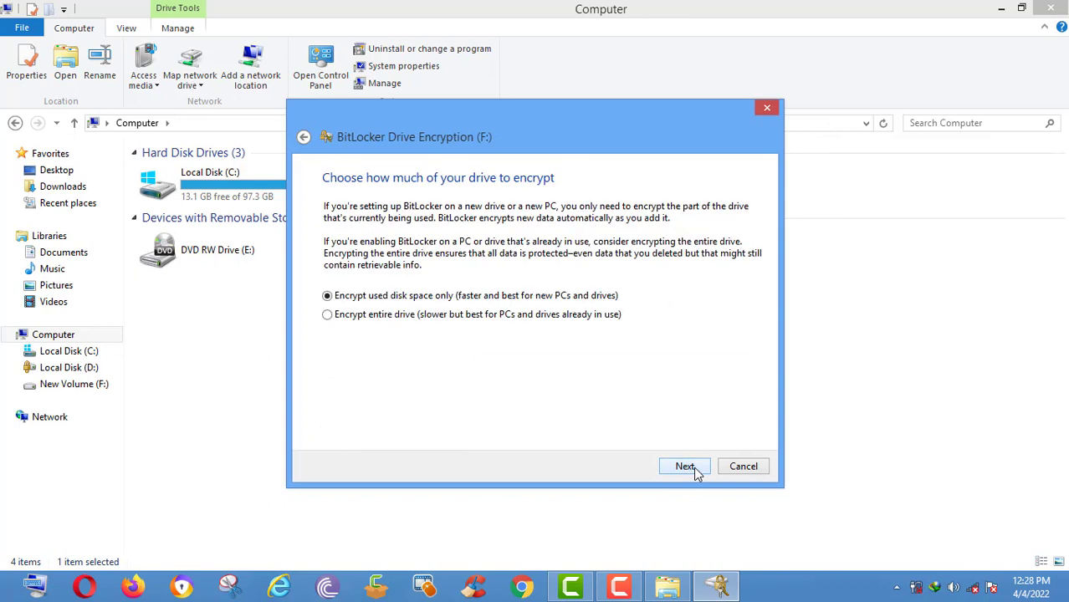
Encrypt drive F: with the used disk space only option, and close the completion notice.
click(685, 468)
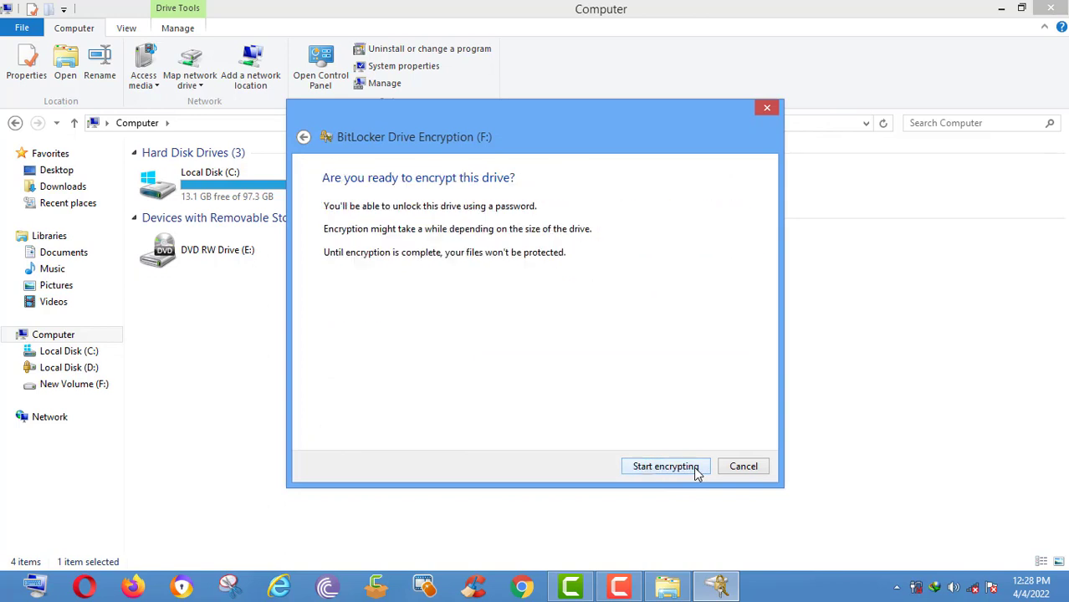
click(695, 468)
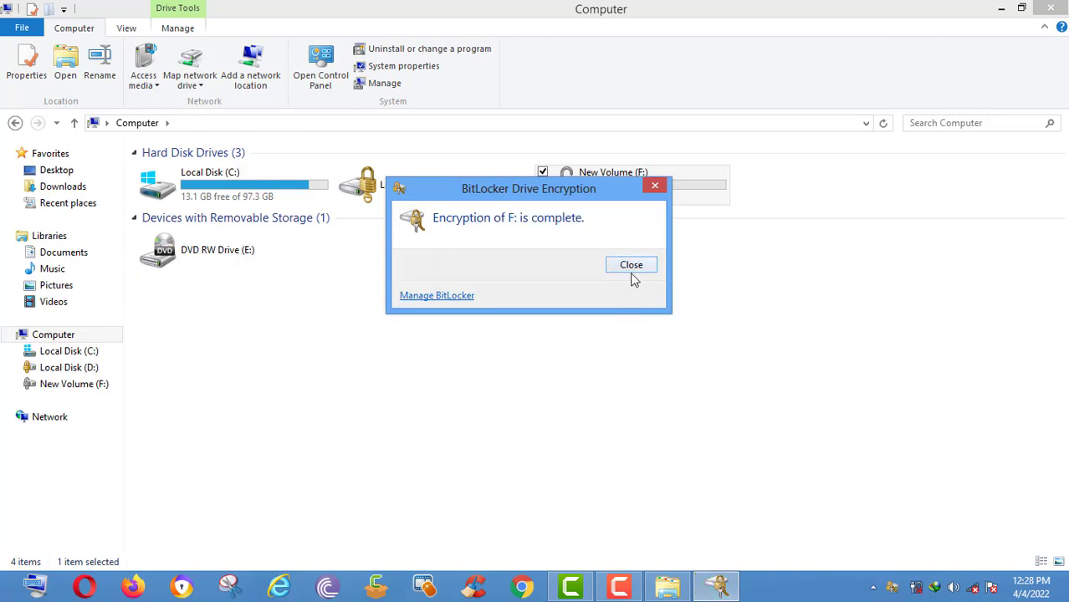
click(631, 266)
click(504, 352)
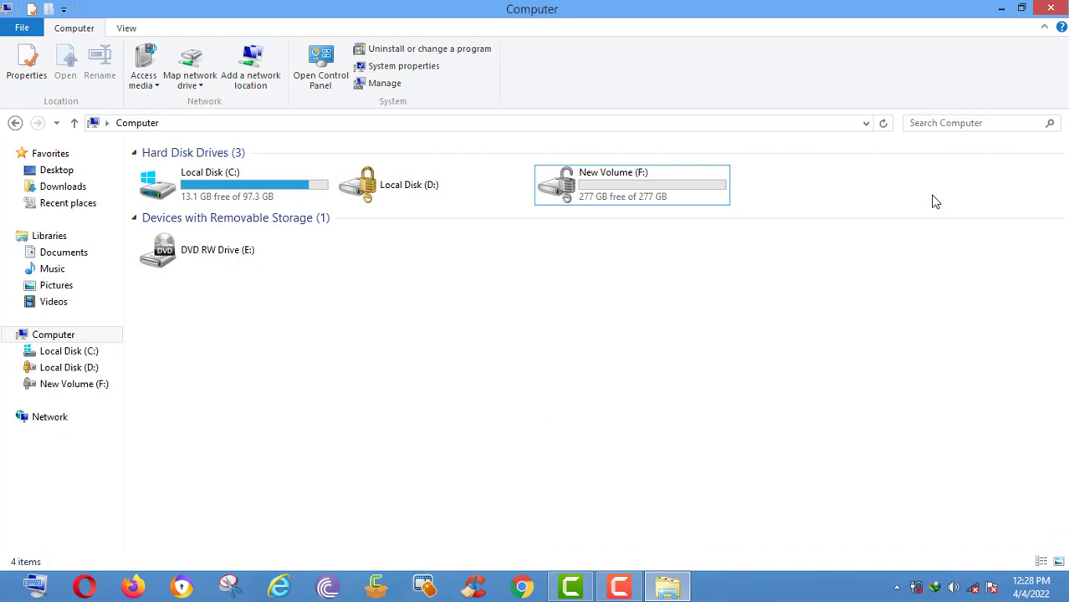
Open the BitLocker management page for the New Volume (F:) drive.
mouse_move(1058, 10)
right_click(622, 190)
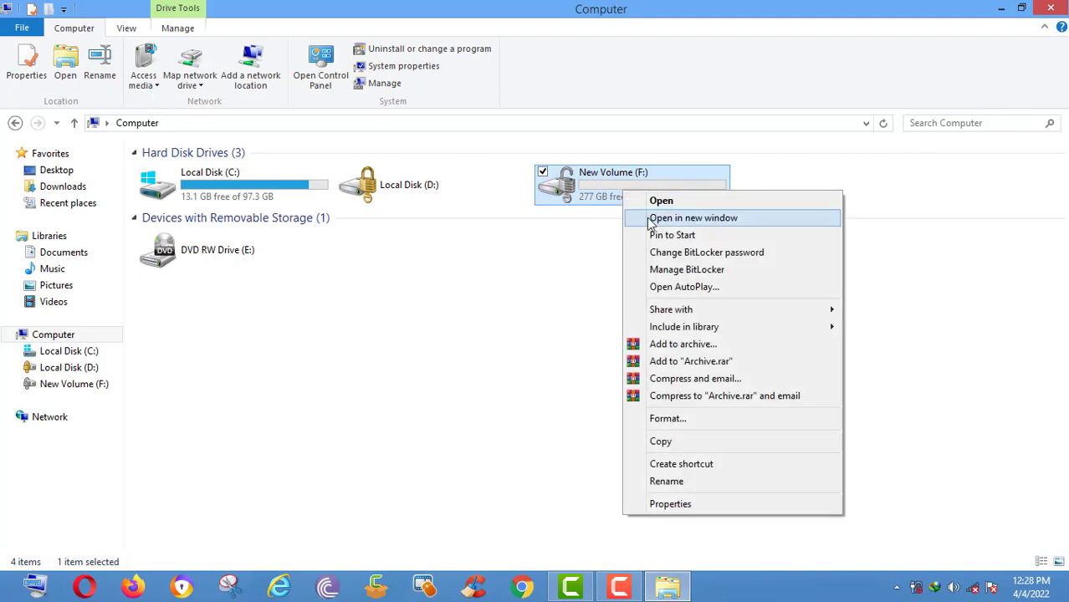
click(669, 270)
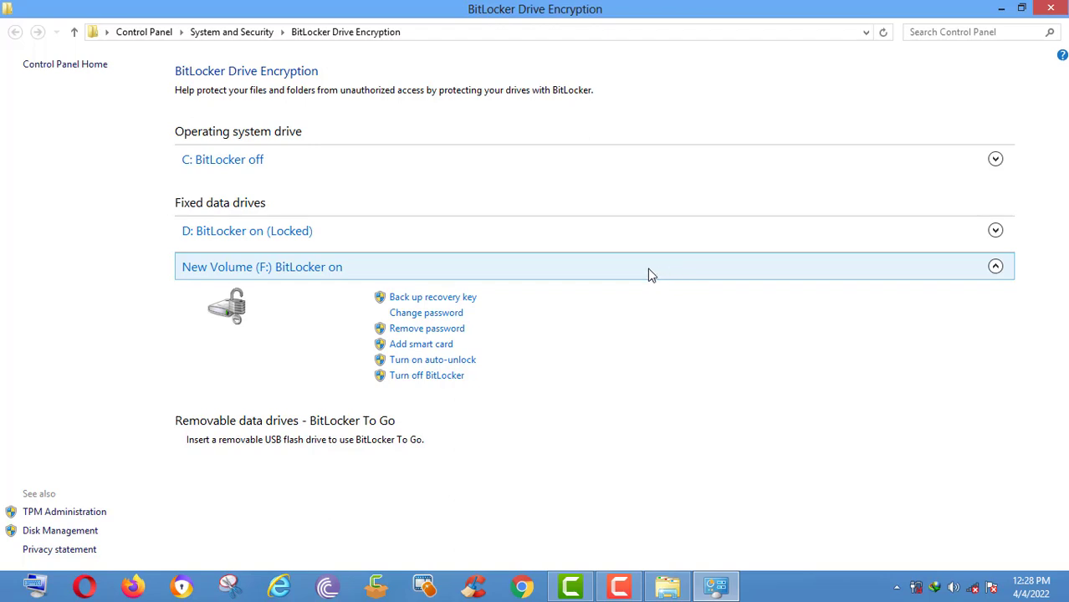
Try to remove the BitLocker password from the New Volume (F:) drive.
click(420, 313)
click(448, 329)
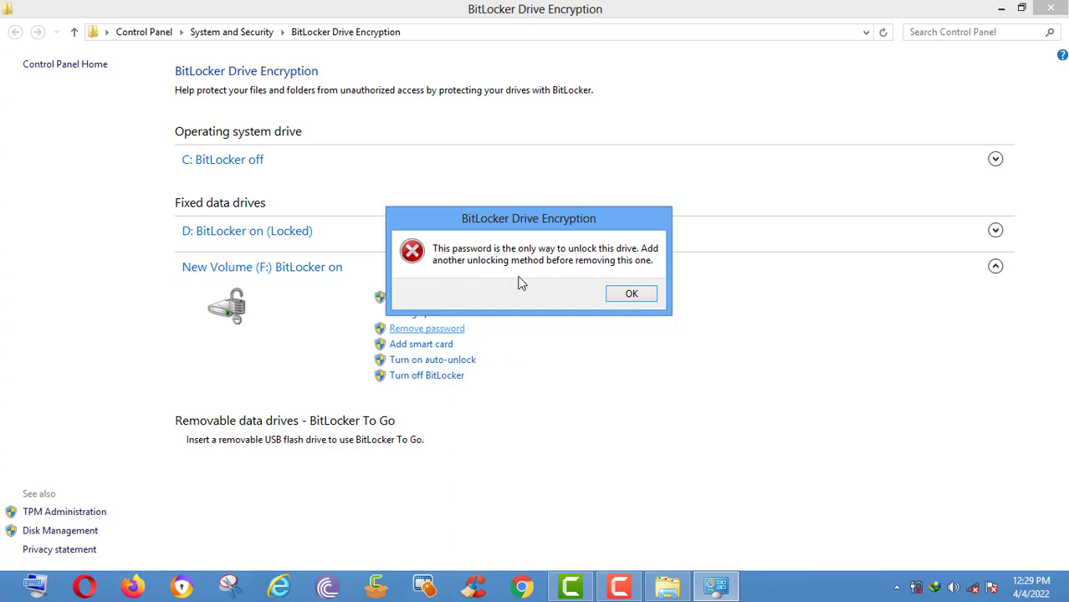
click(633, 296)
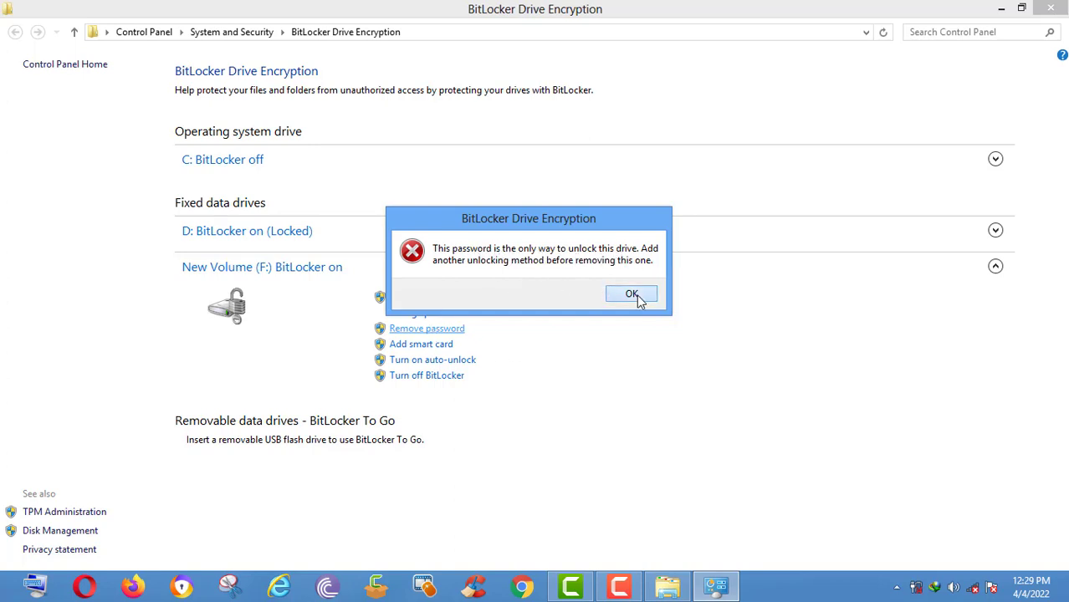
click(433, 328)
click(640, 297)
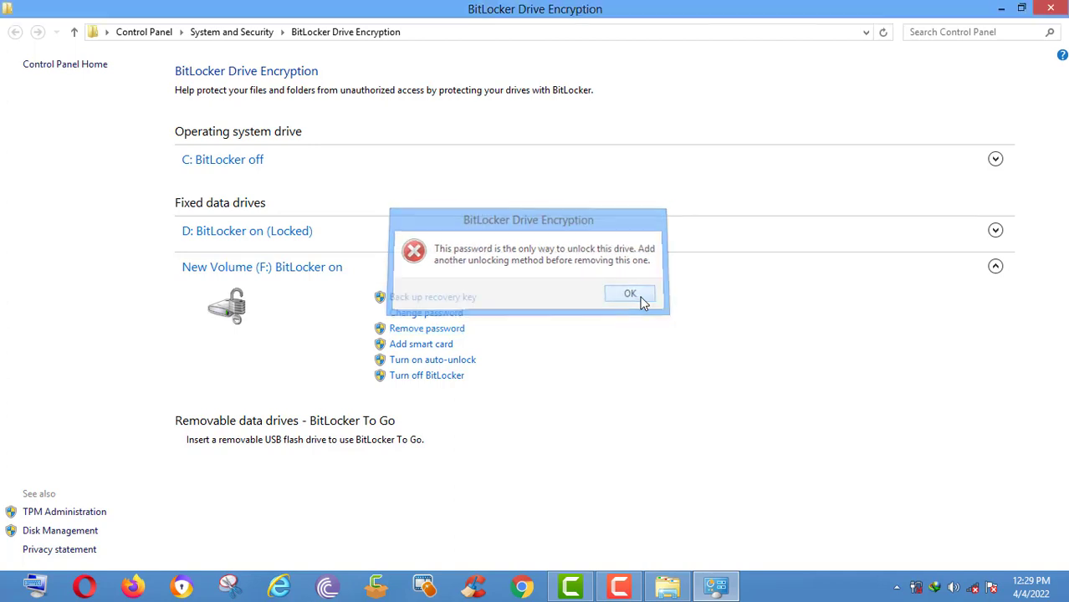
Expand the BitLocker options for drive C: and try to turn on auto-unlock for New Volume (F:).
click(231, 167)
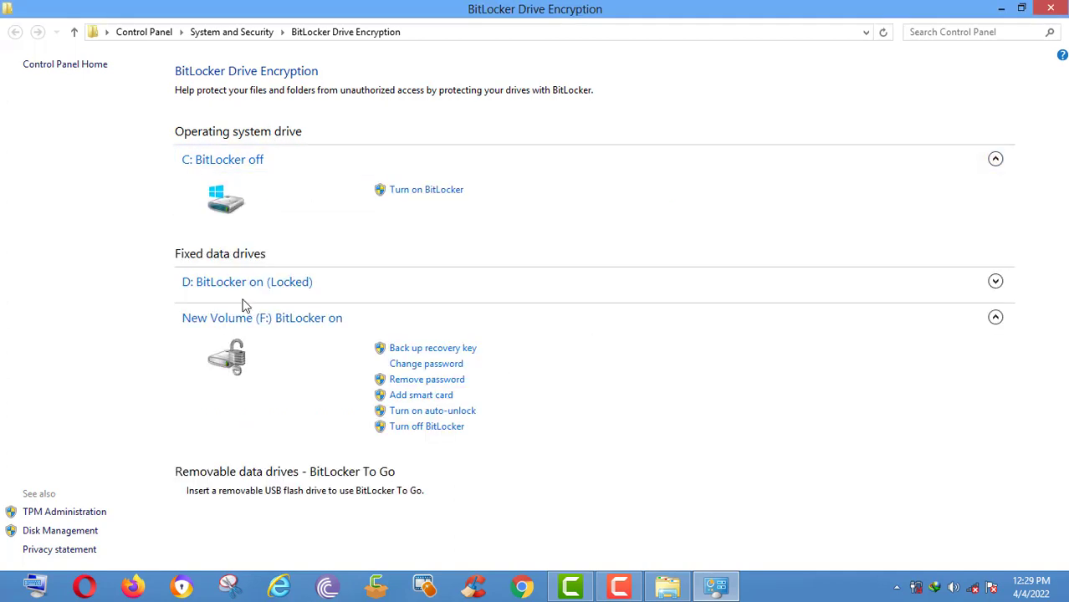
click(296, 328)
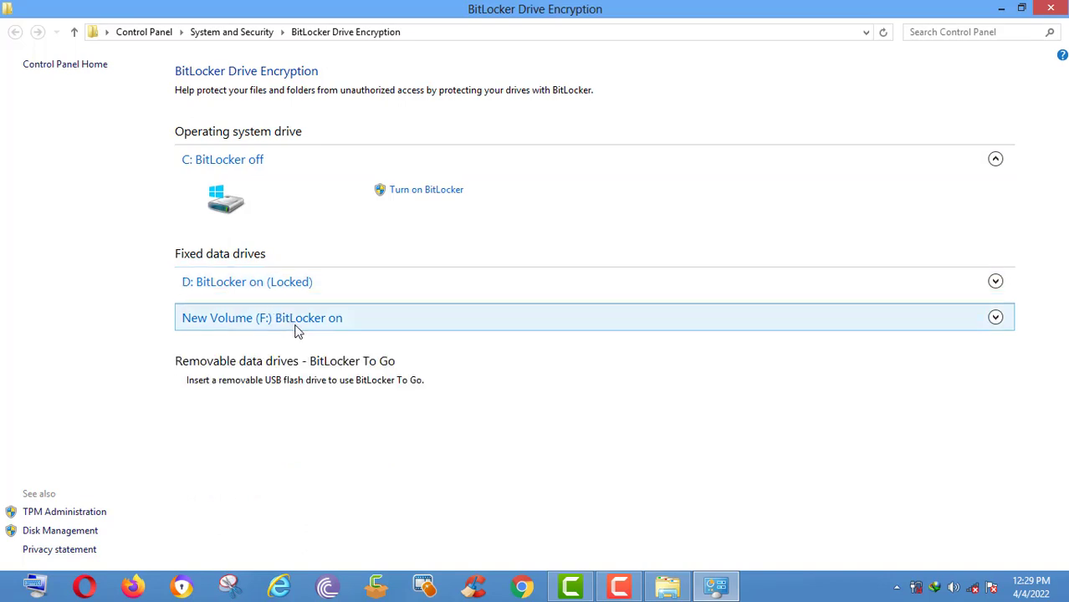
click(296, 328)
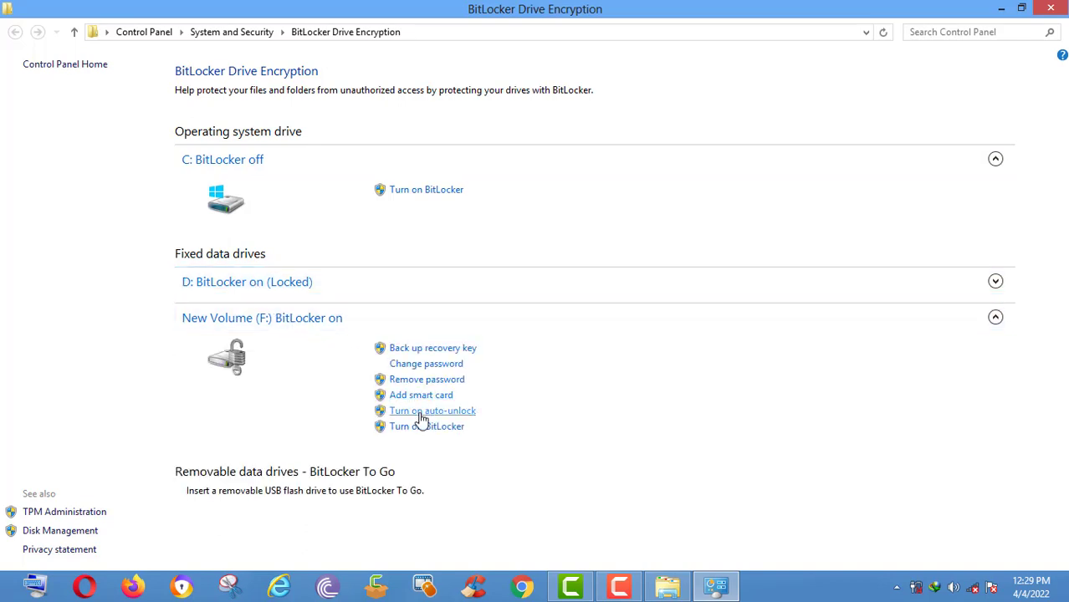
click(421, 412)
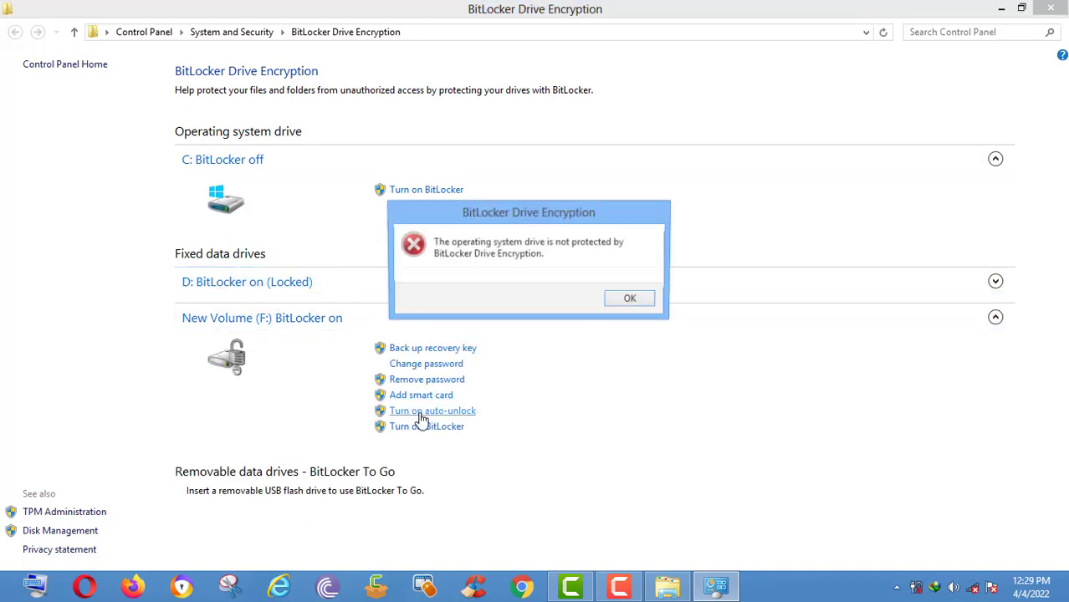
click(630, 301)
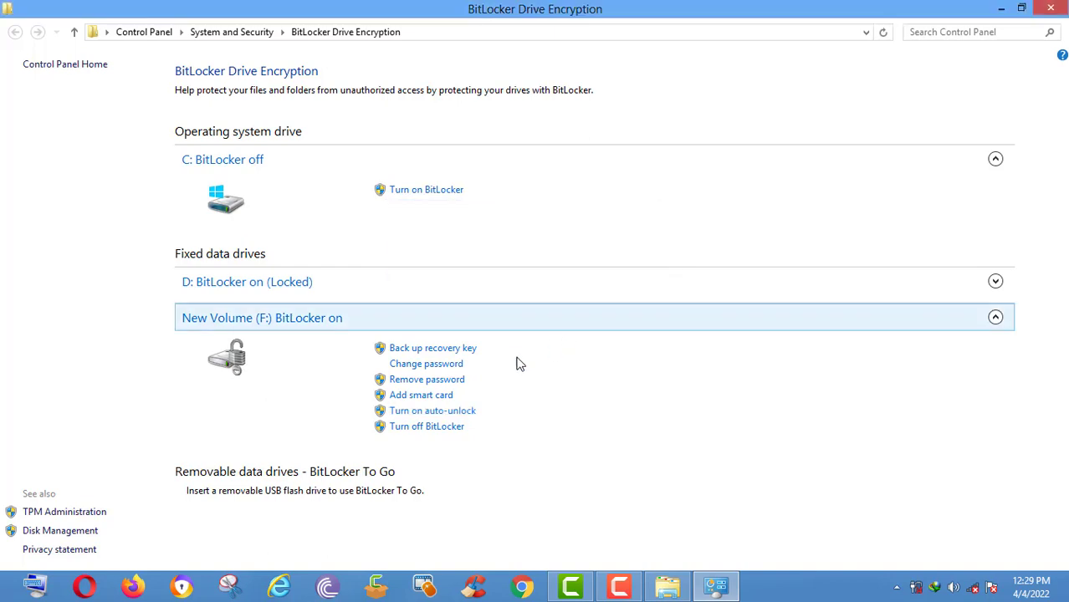
Turn off BitLocker for the New Volume (F:) drive and confirm its decryption.
click(407, 432)
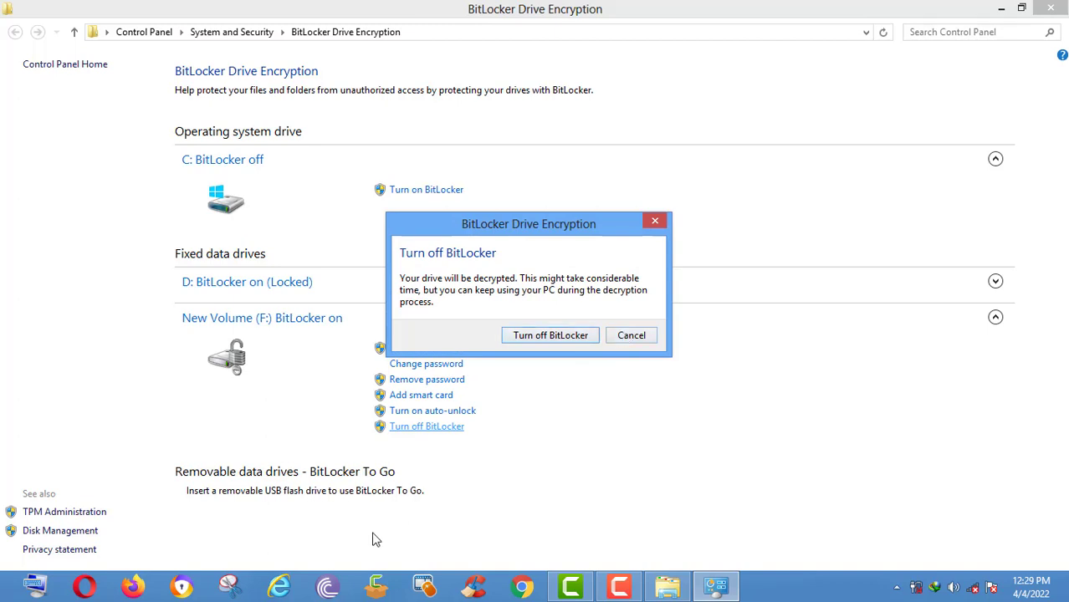
click(642, 335)
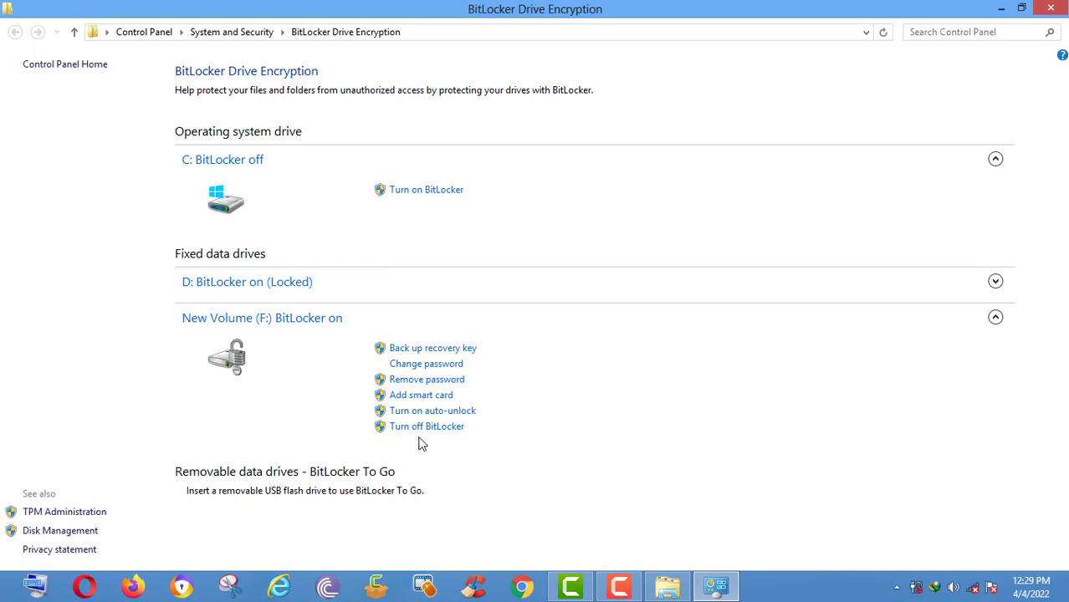
click(418, 428)
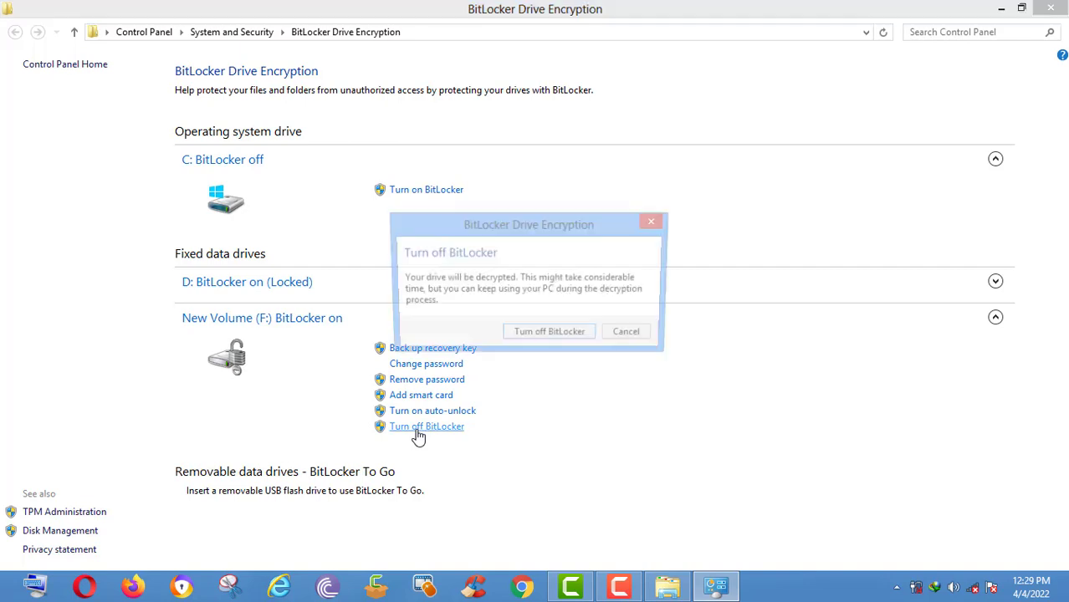
click(550, 335)
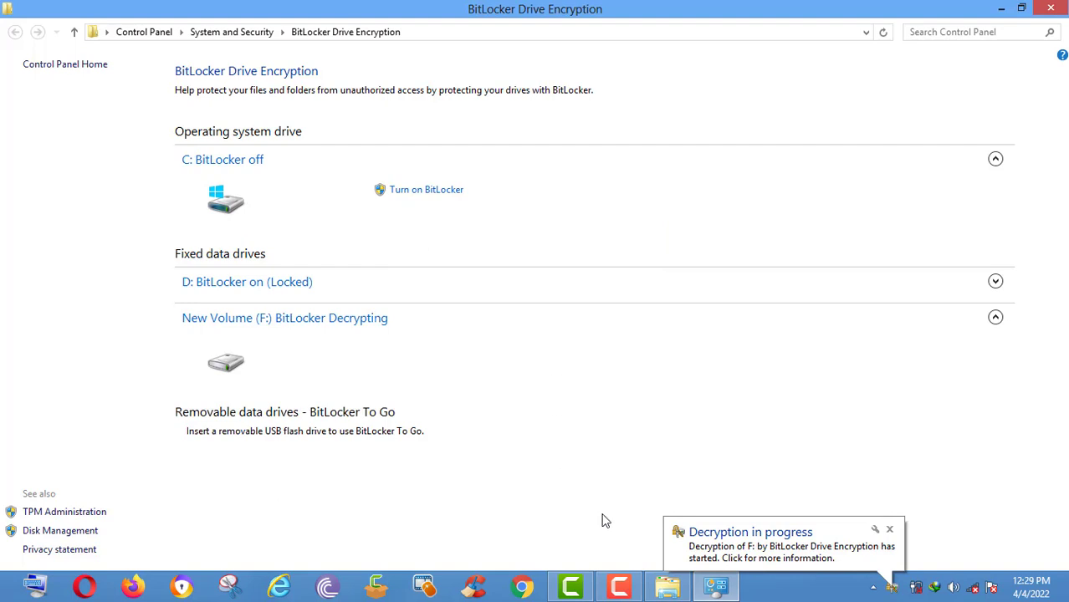
Switch back to the Computer window in File Explorer and check the New Volume (F:) drive's lock status.
click(668, 586)
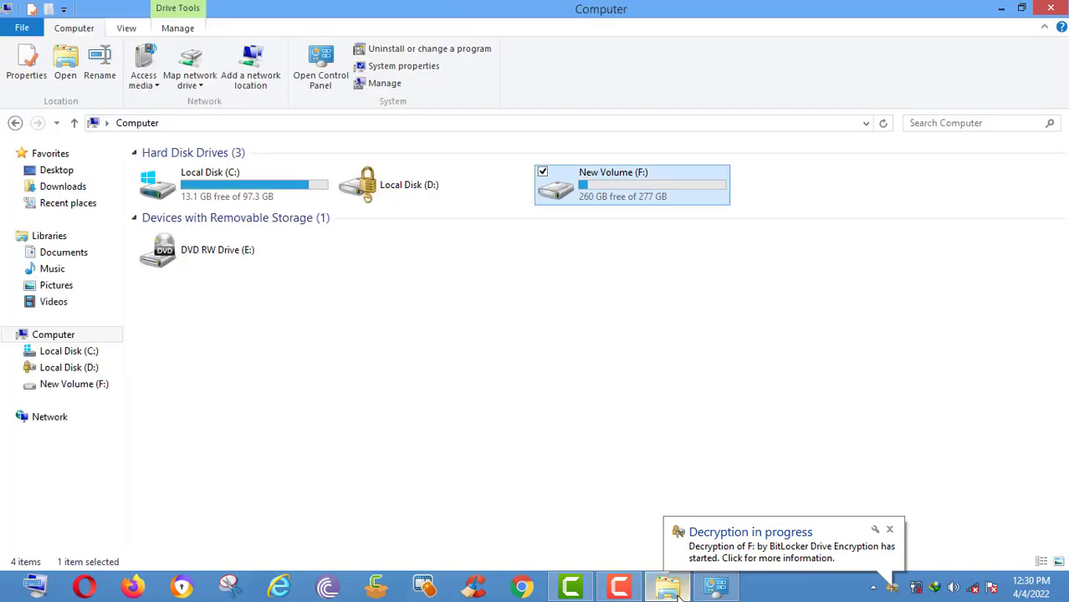
click(590, 455)
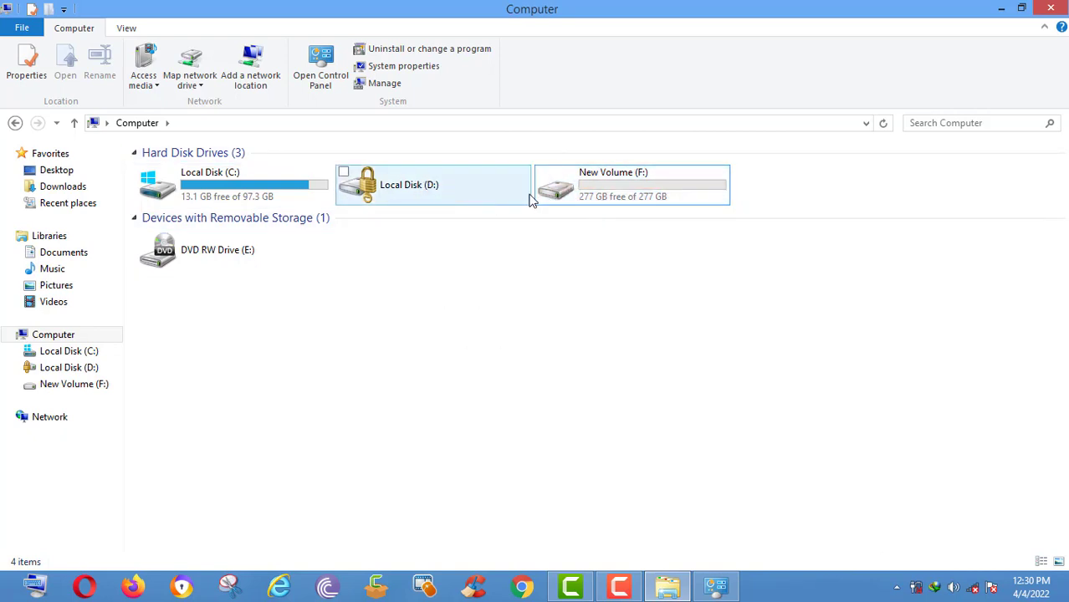
mouse_move(604, 591)
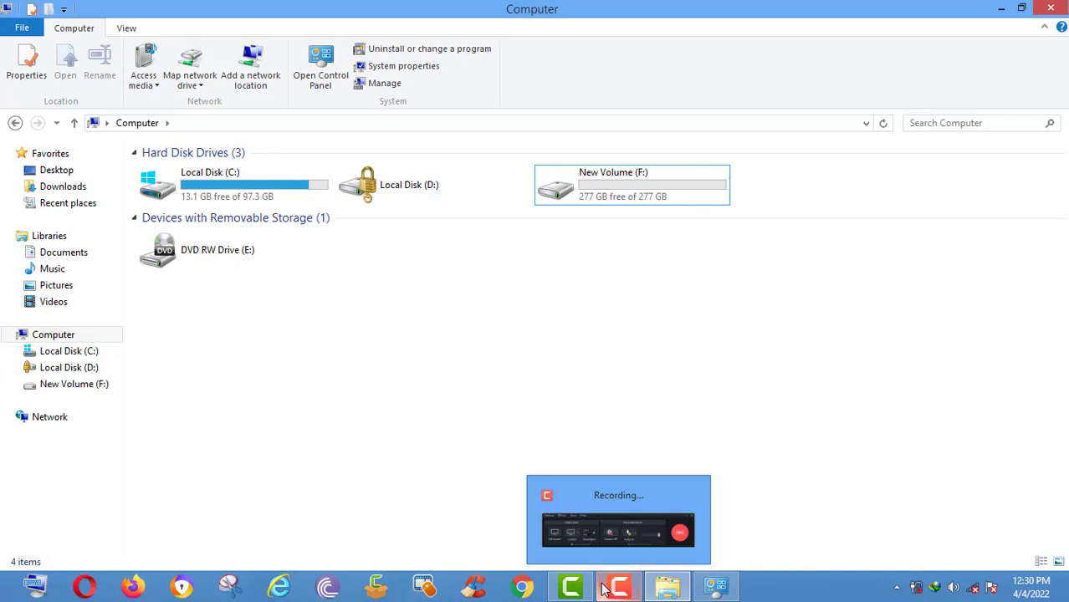